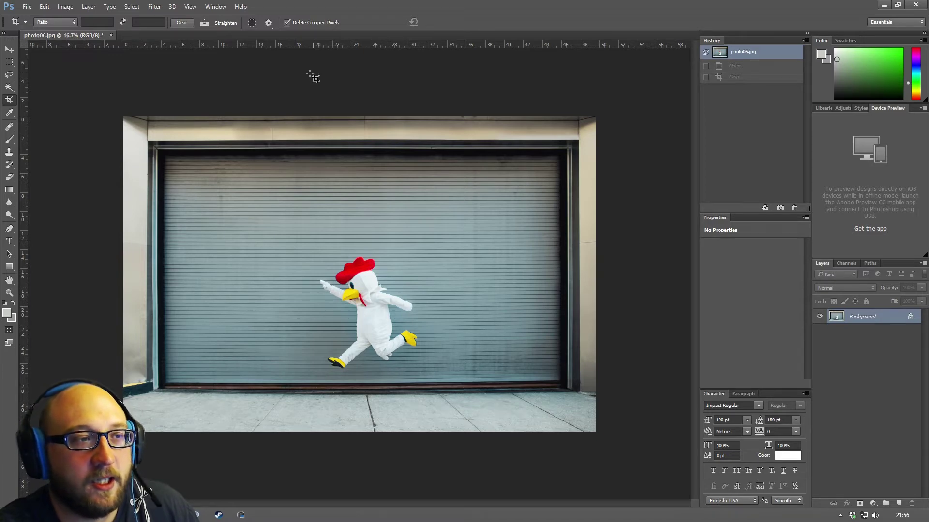
Step: Show the crop overlay options from the Crop tool's gear icon over the uncropped photo
left_click(267, 24)
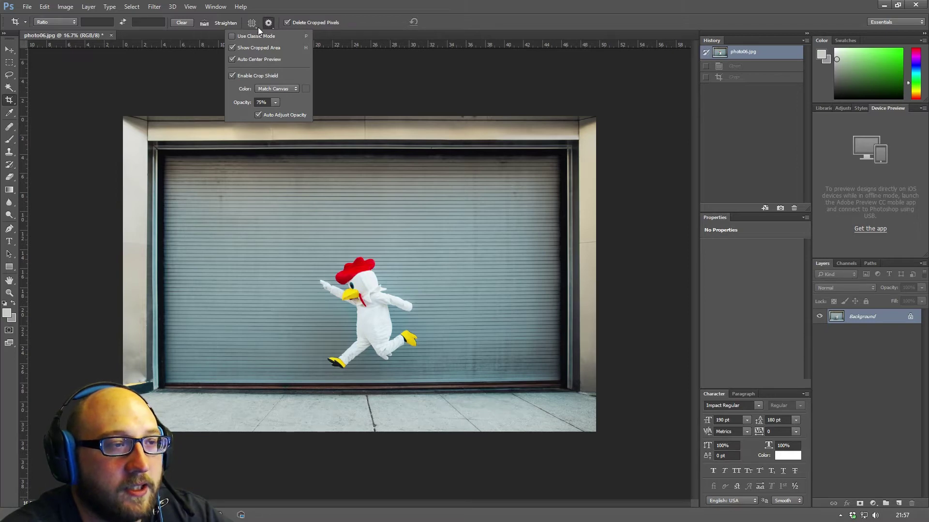
Step: Turn on Classic Mode, trial-crop the photo to the garage shutter, then undo the crop
left_click(250, 36)
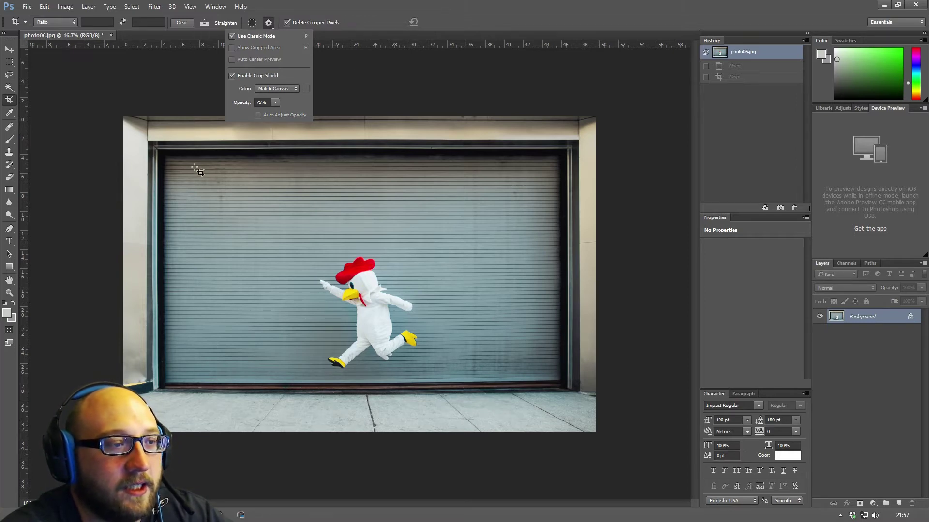
left_click_drag(177, 161, 535, 405)
mouse_move(376, 240)
left_mouse_down()
mouse_move(406, 247)
mouse_move(388, 227)
mouse_move(345, 245)
mouse_move(411, 239)
mouse_move(385, 236)
left_mouse_up()
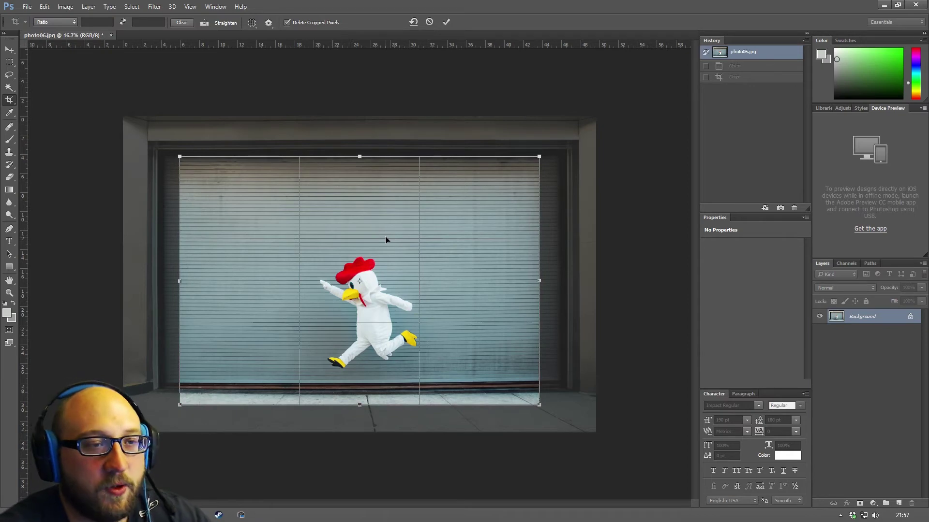
key("Return")
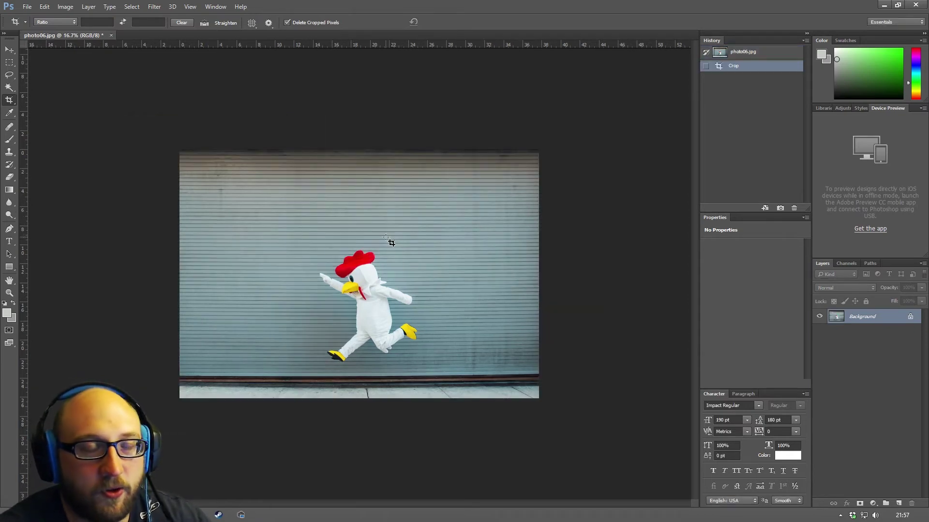
key("ctrl+z")
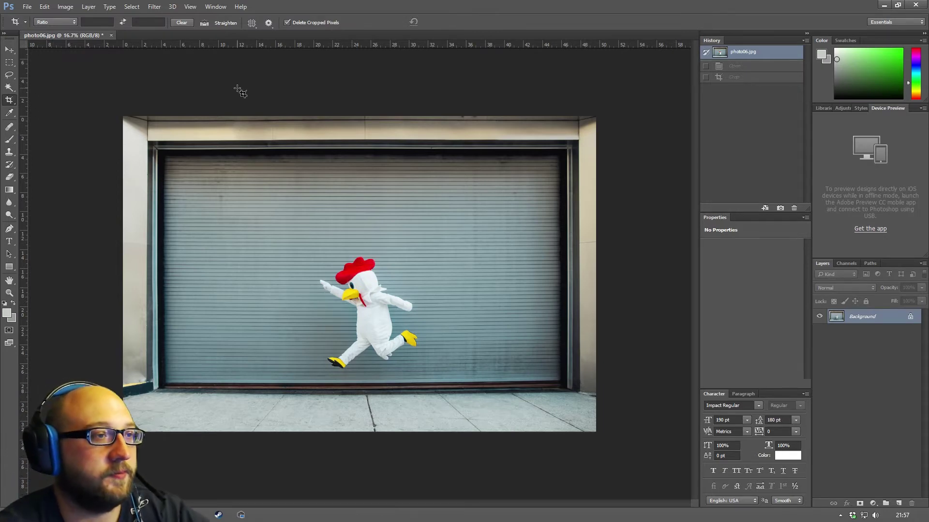
Step: Turn Classic Mode off, trim the crop's right and top edges, apply it, then undo
left_click(270, 23)
left_click(234, 36)
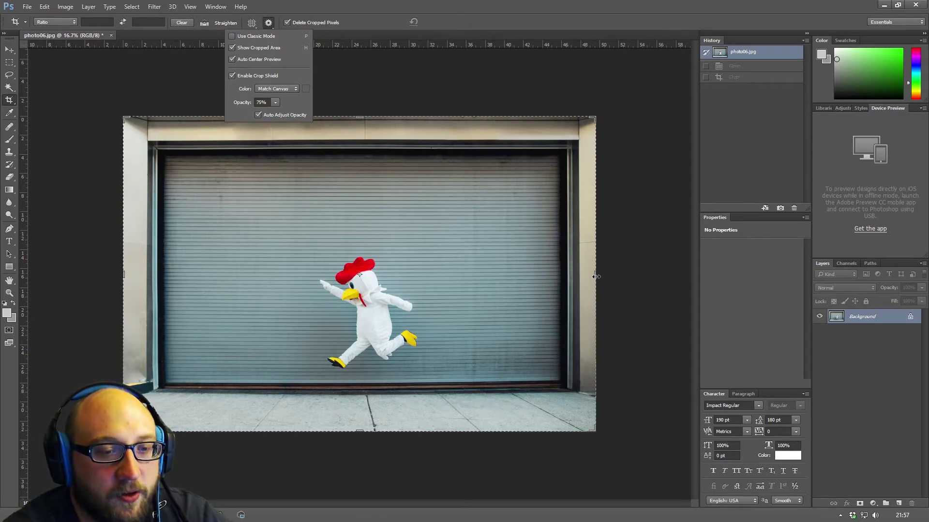
left_click_drag(595, 274, 544, 278)
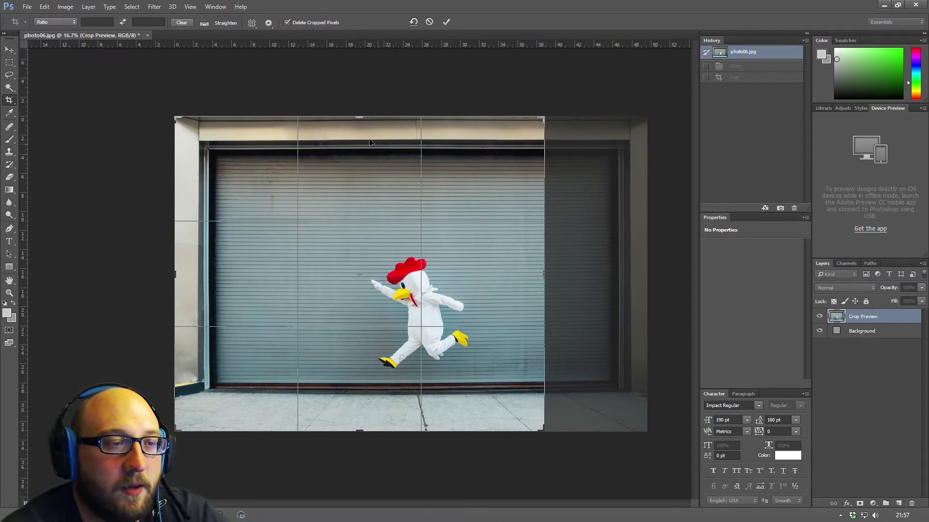
left_click_drag(355, 116, 354, 144)
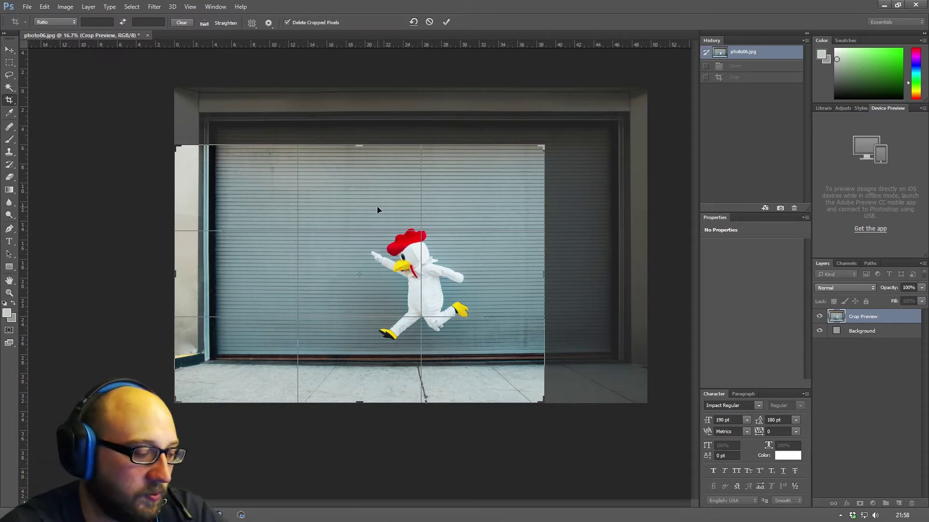
key("Return")
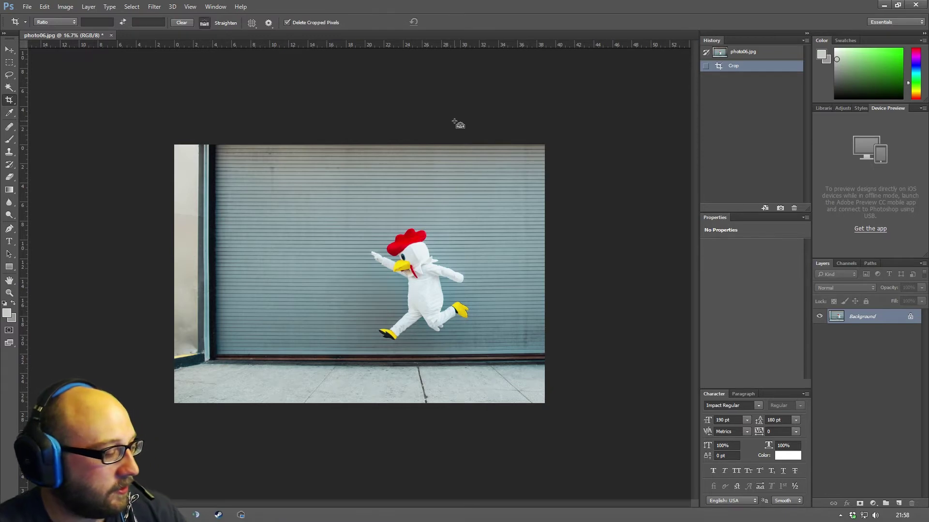
key("ctrl+alt+z")
key("ctrl+alt+z")
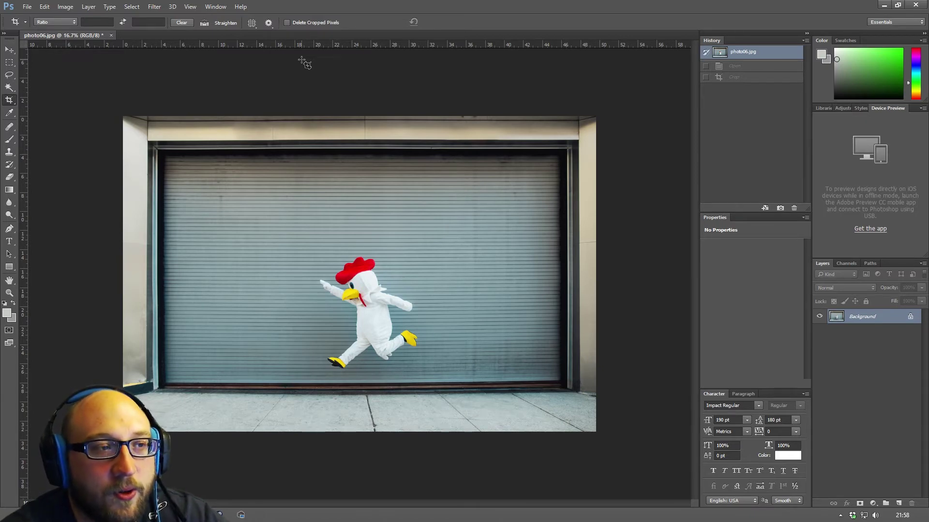
Step: Apply a non-destructive crop with the top edge lowered and the left edge pulled in
left_click_drag(116, 111, 686, 477)
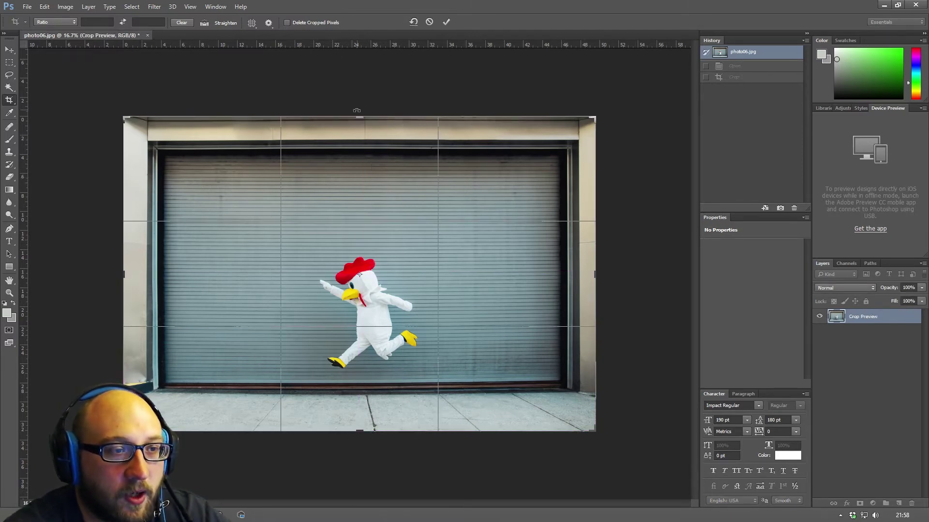
left_click_drag(361, 116, 361, 139)
left_click_drag(121, 276, 178, 276)
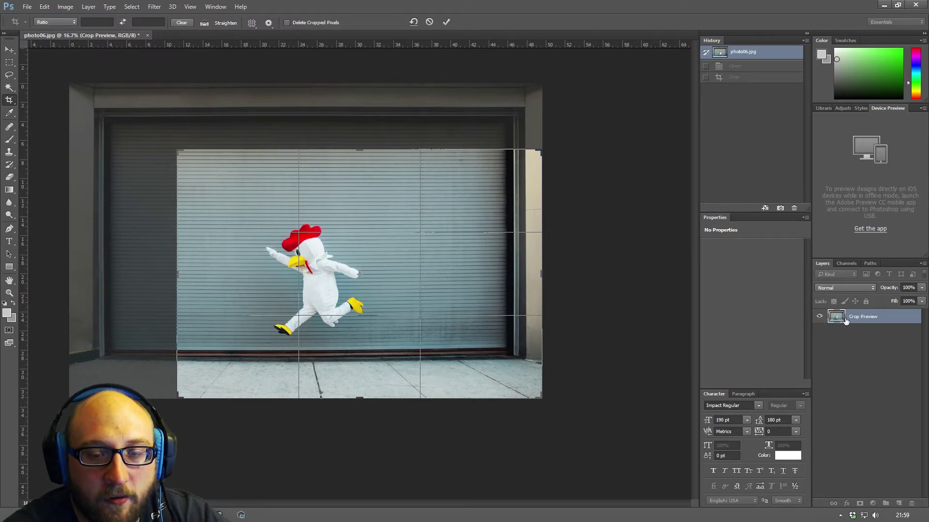
left_click(446, 23)
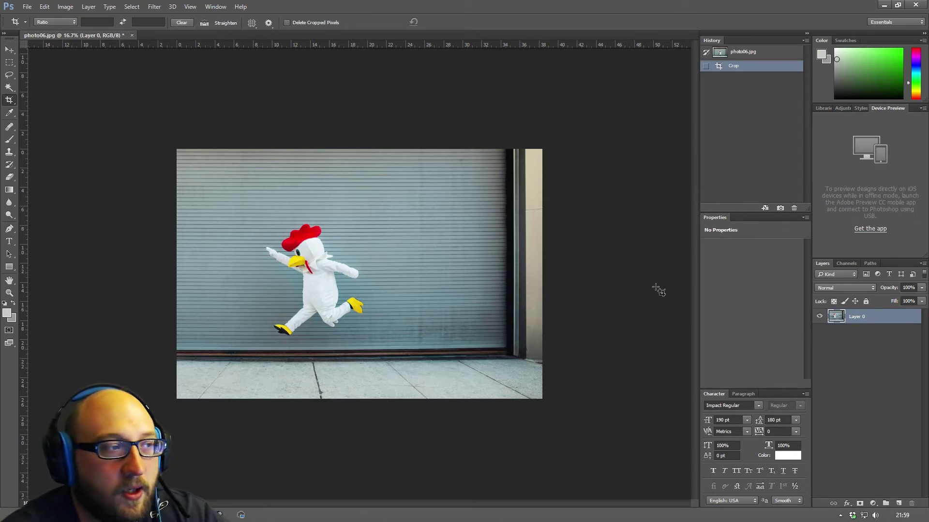
Step: Widen the crop back out at the top and left, apply it, then revert to the photo06.jpg snapshot
left_click(10, 87)
left_click(9, 100)
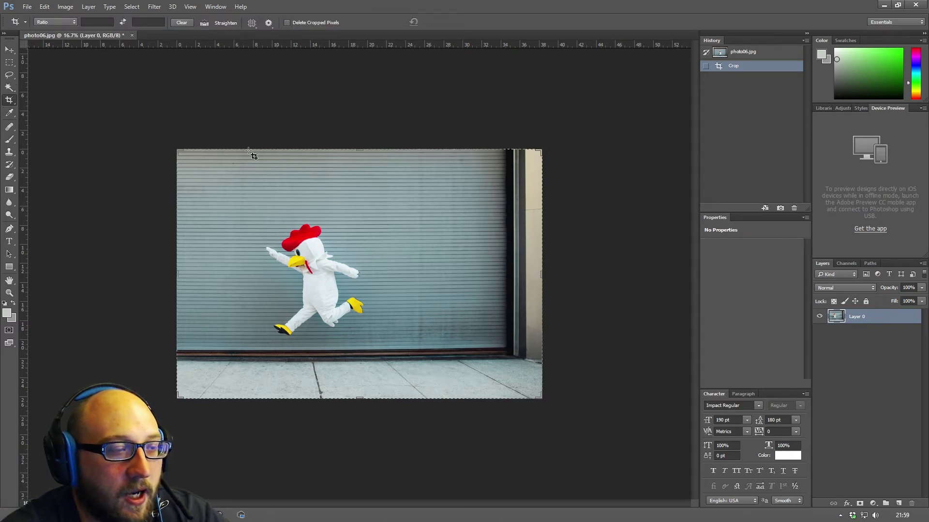
left_click_drag(359, 150, 366, 129)
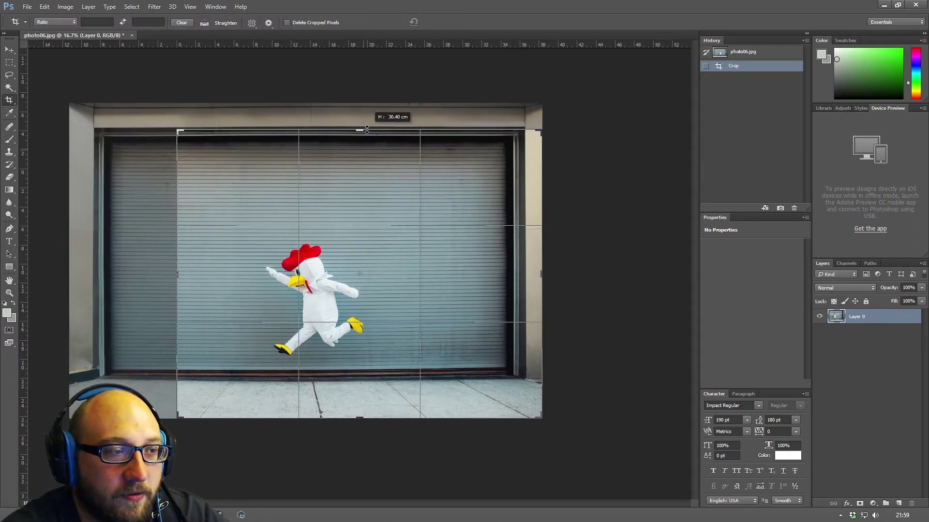
left_click_drag(176, 274, 148, 272)
mouse_move(358, 130)
left_mouse_down()
mouse_move(360, 111)
mouse_move(355, 127)
left_mouse_up()
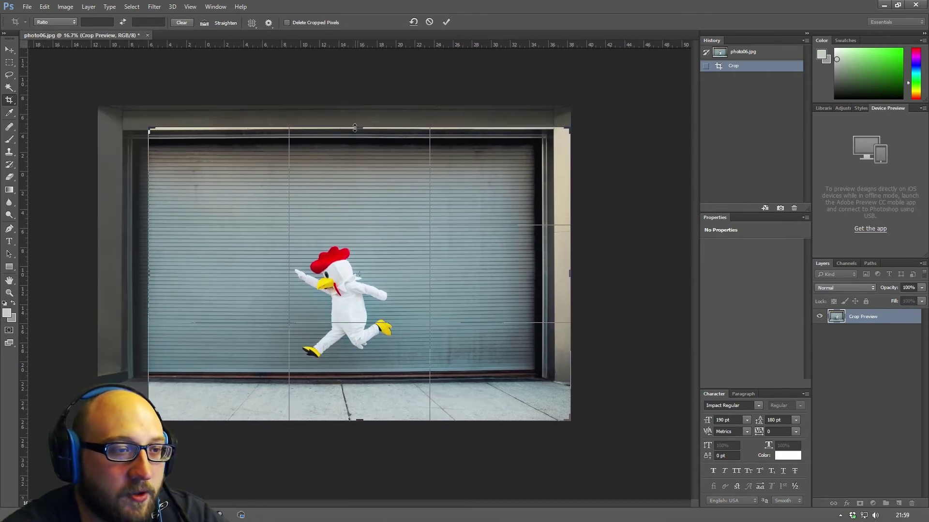
key("Return")
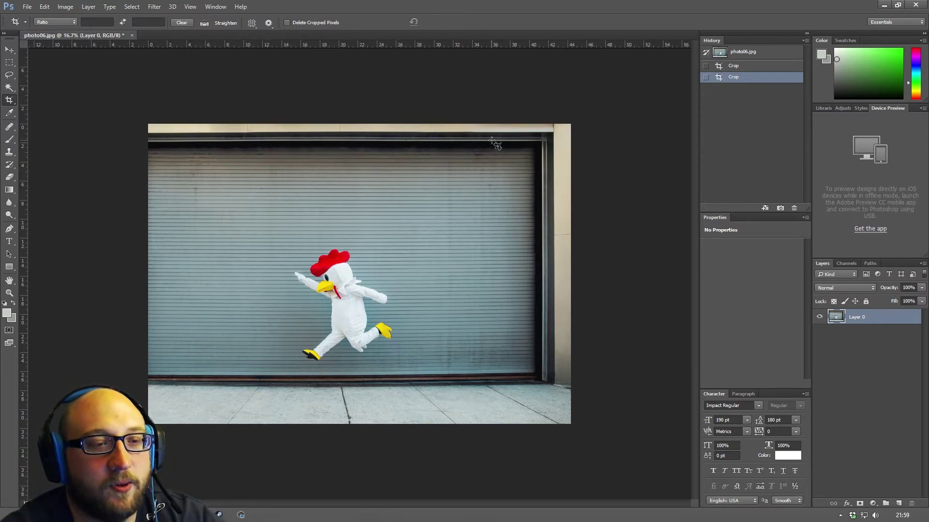
double_click(744, 52)
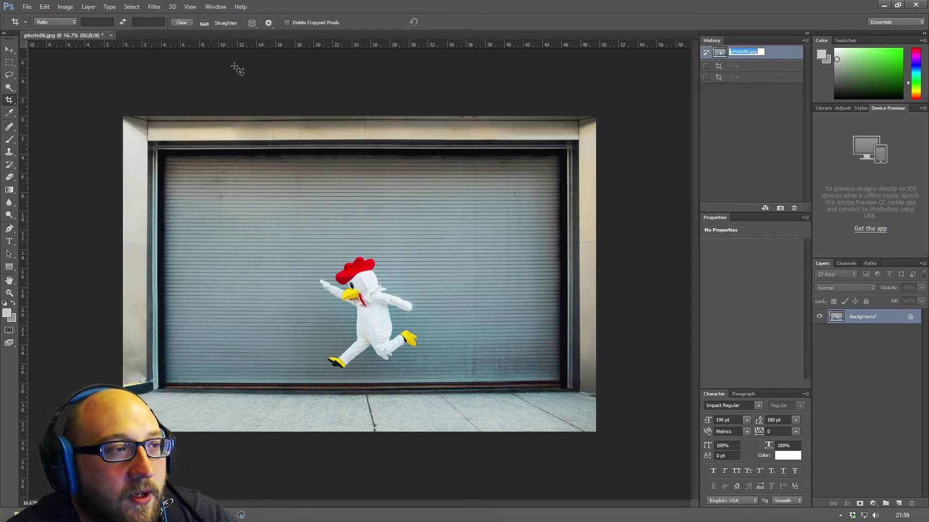
Step: Straighten the crop along the chicken's outstretched arm, rotating about 19°, and apply it
key("Escape")
left_click(205, 24)
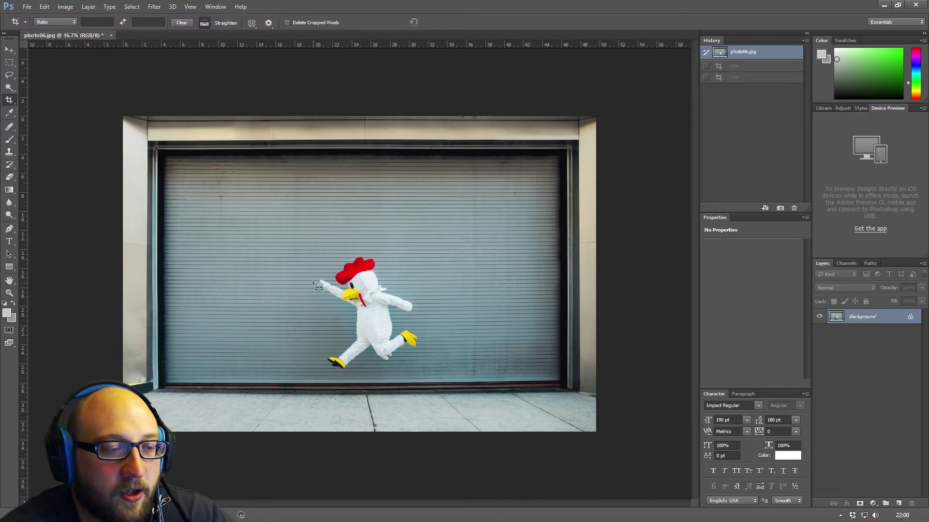
left_click_drag(313, 283, 412, 308)
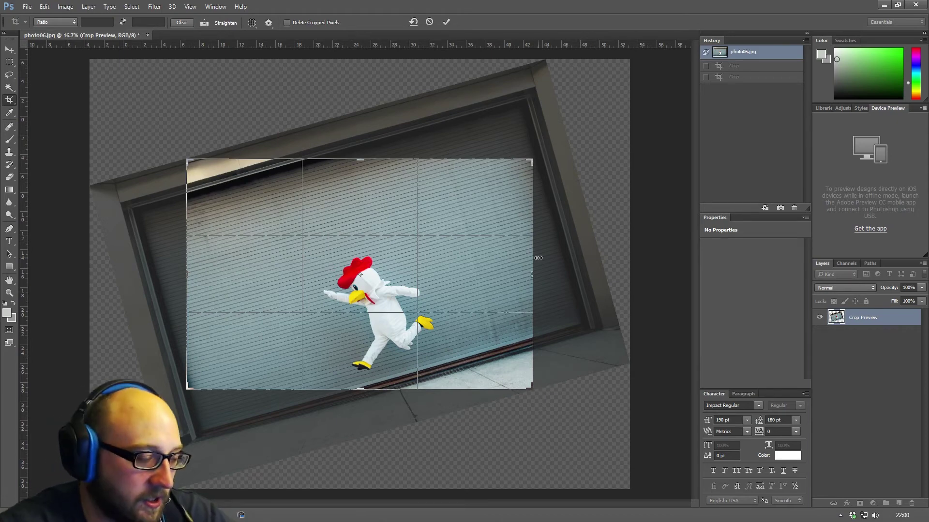
key("Return")
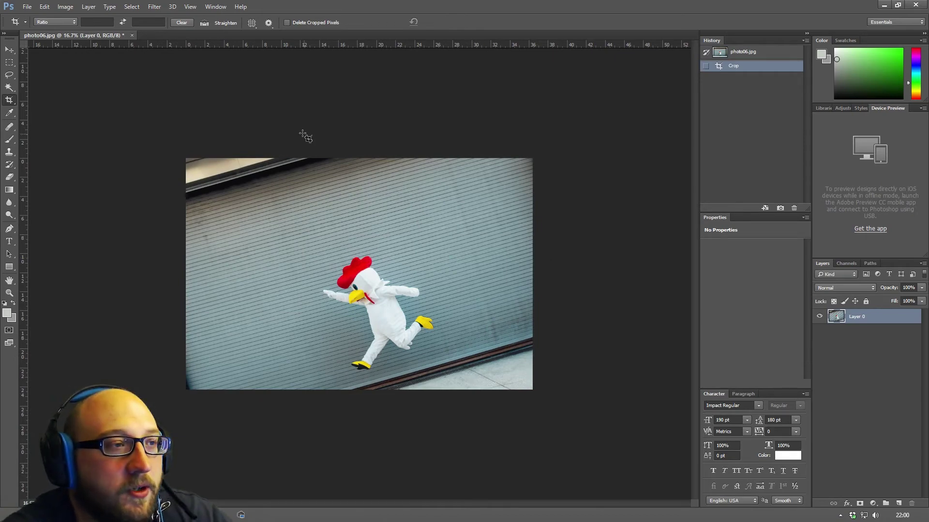
left_click(25, 22)
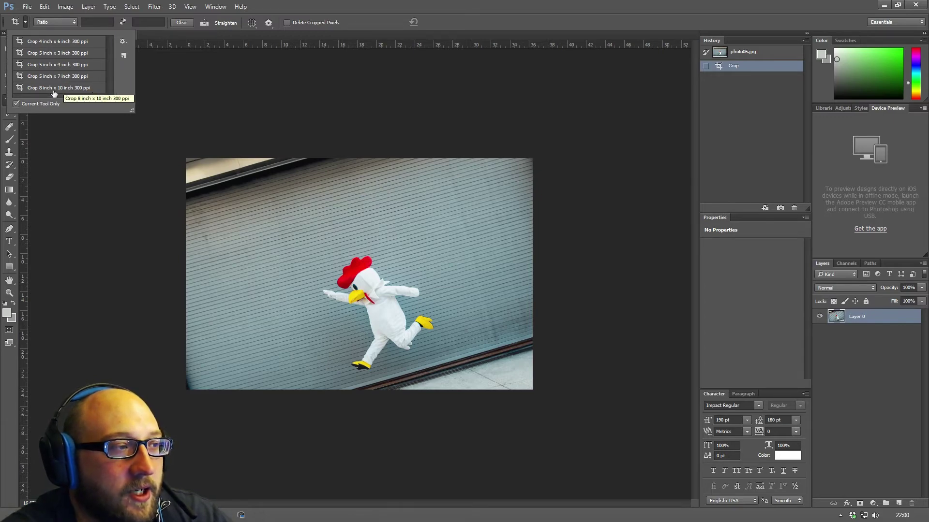
Step: Apply an 8 x 10 in 300 ppi preset crop swapped to landscape 10 x 8, then revert to the original
left_click(78, 89)
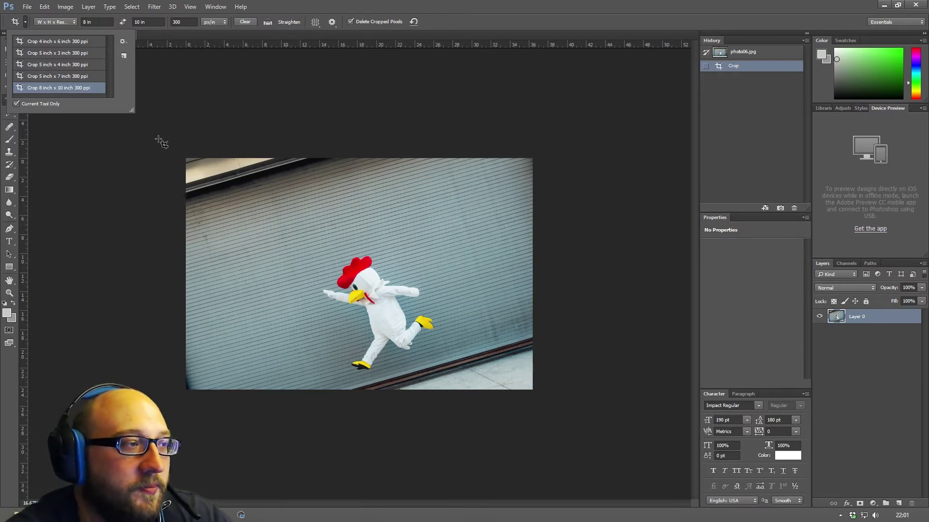
left_click_drag(187, 159, 478, 341)
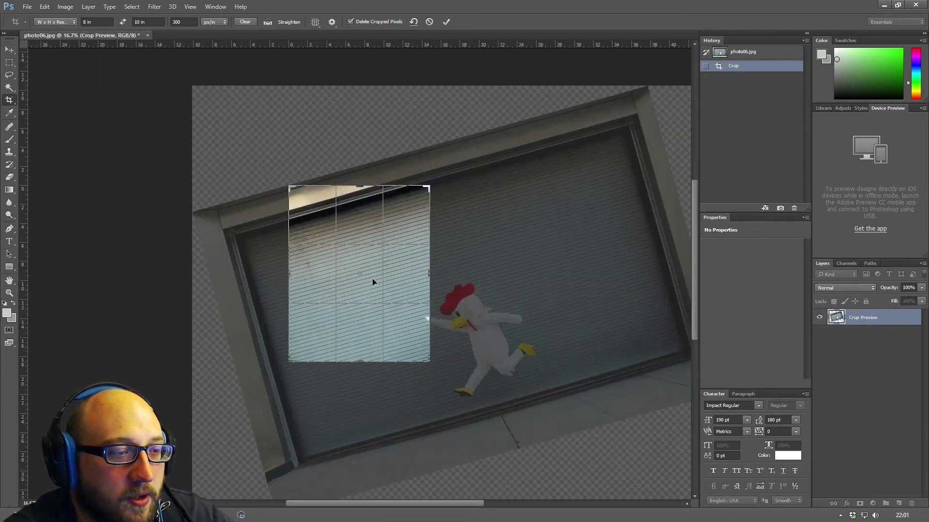
mouse_move(340, 255)
left_mouse_down()
mouse_move(363, 265)
mouse_move(341, 243)
left_mouse_up()
left_click_drag(426, 363, 514, 365)
key("x")
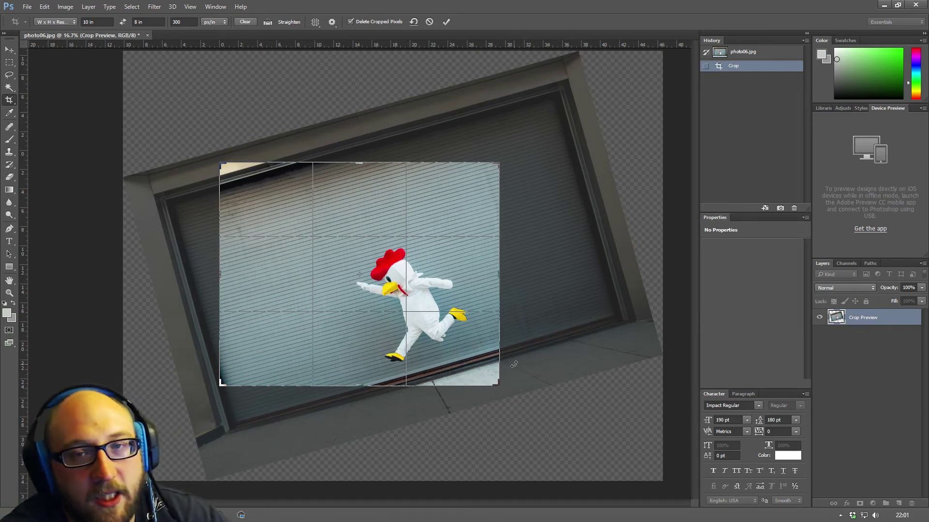
key("Return")
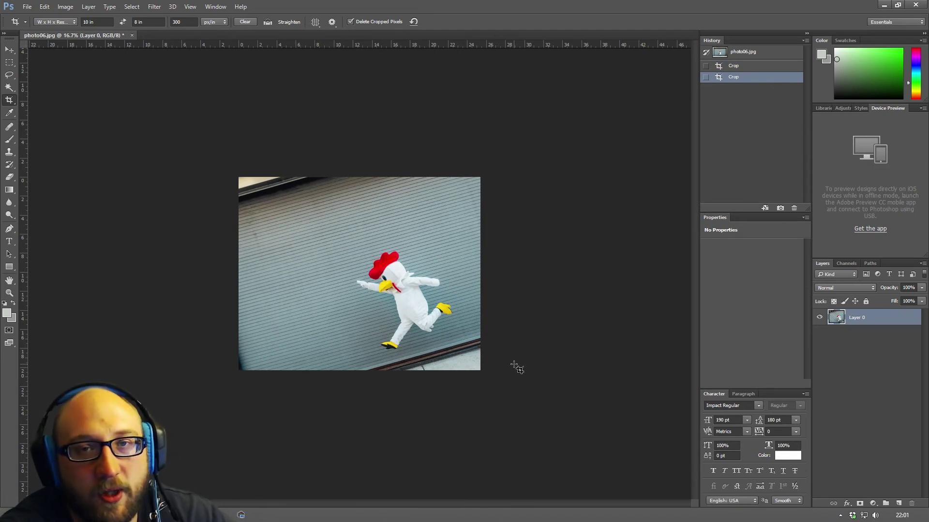
left_click(751, 55)
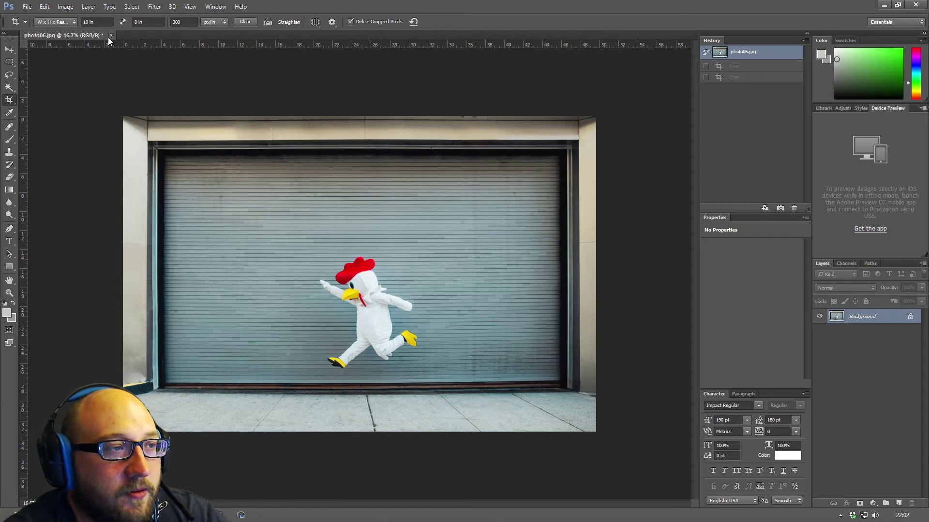
Step: Set the crop ratio to 16:9, apply a trial crop, then undo it
left_click(25, 21)
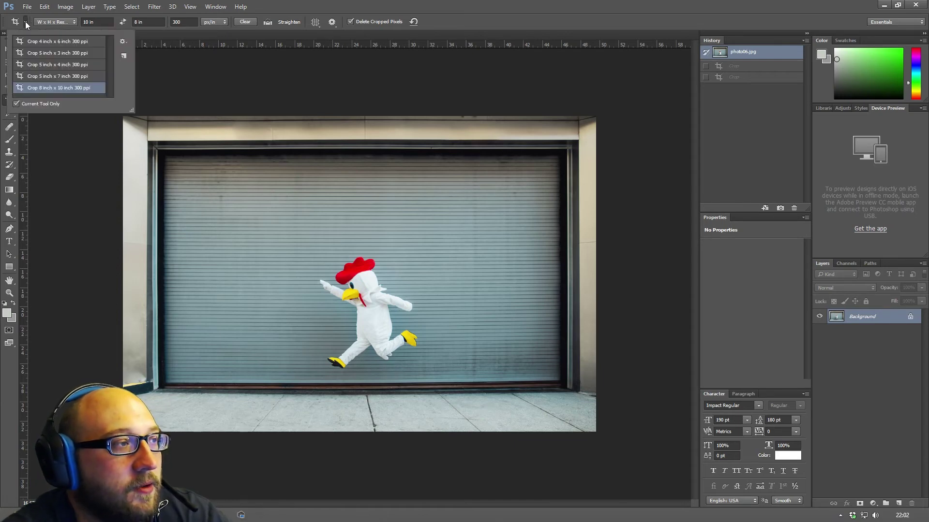
left_click(44, 53)
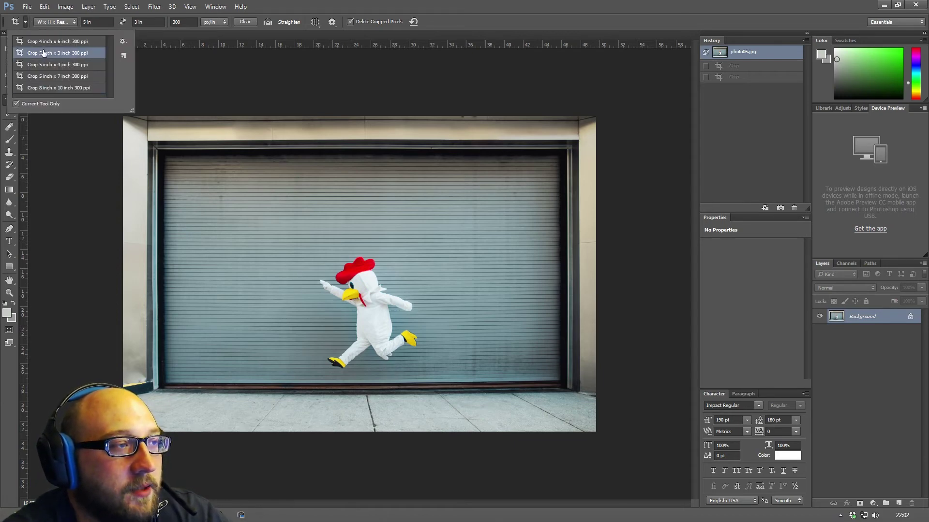
left_click(165, 64)
left_click(72, 22)
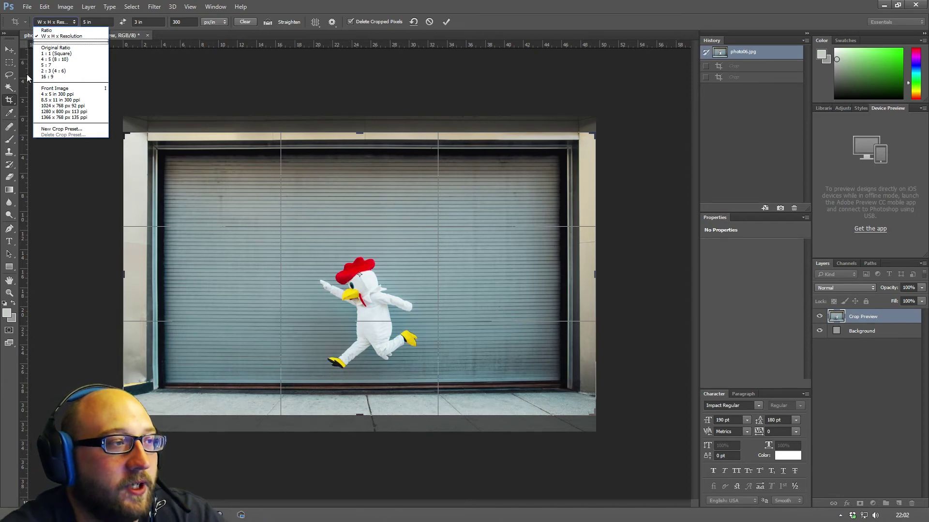
left_click(52, 76)
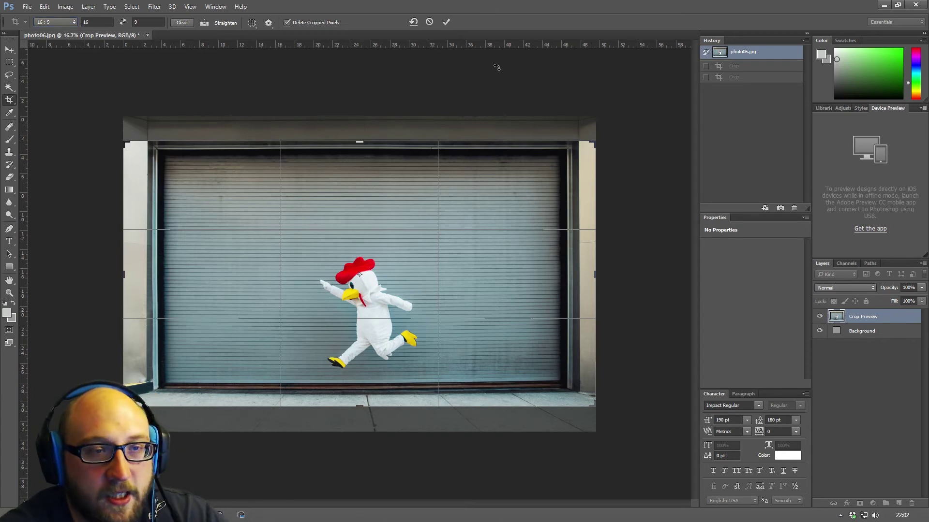
left_click(451, 22)
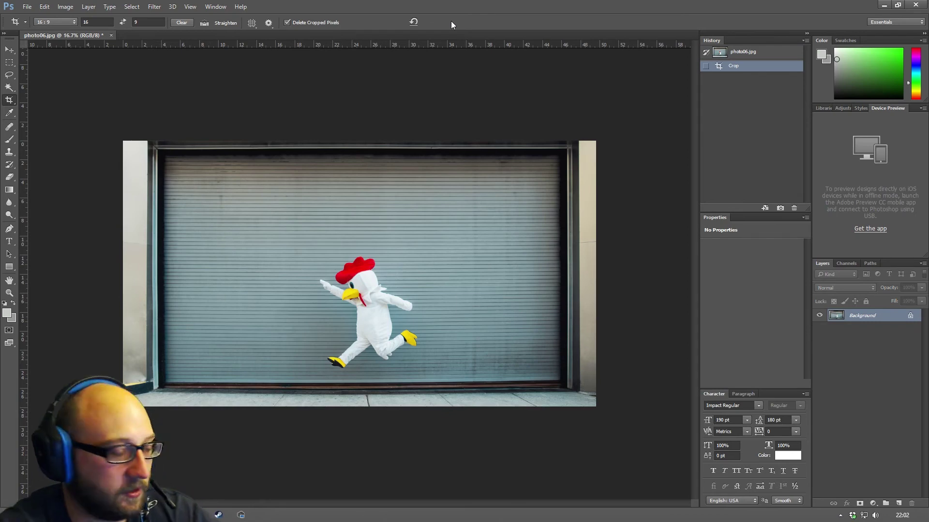
key("ctrl+alt+z")
key("ctrl+alt+z")
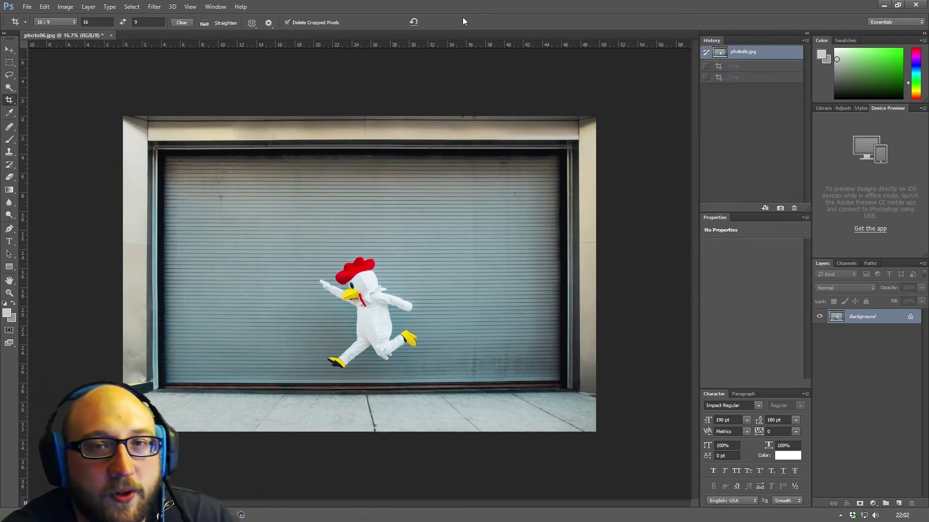
left_click(55, 23)
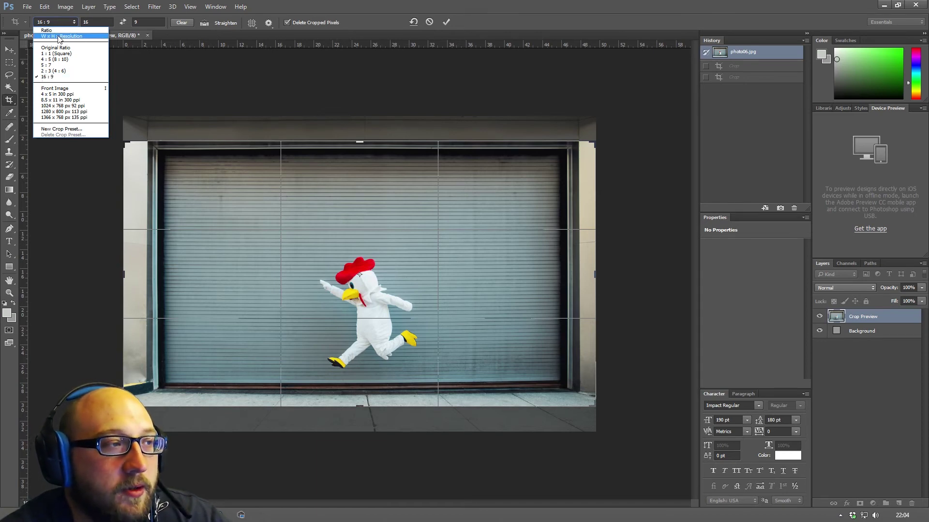
Step: Switch to W x H x Resolution and apply a 600 px by 600 px crop
left_click(60, 36)
left_click(93, 22)
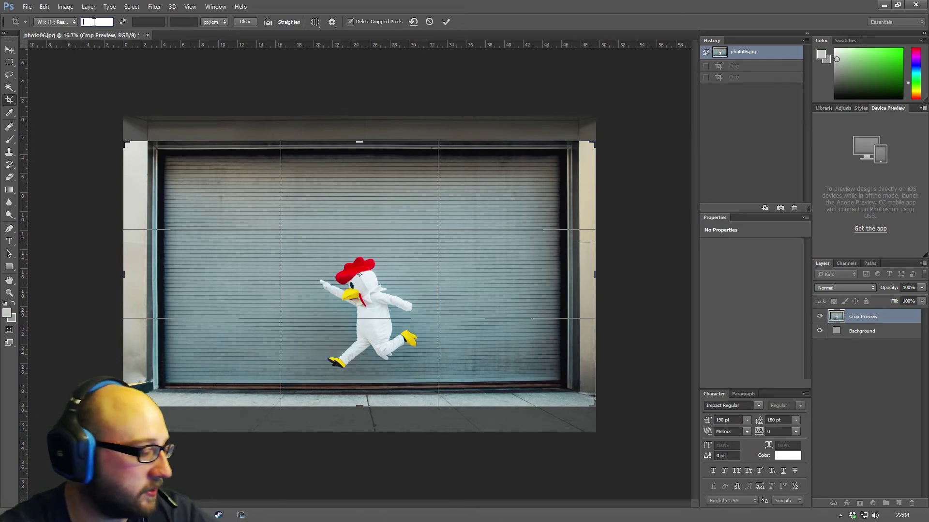
type("00 px")
key("Tab")
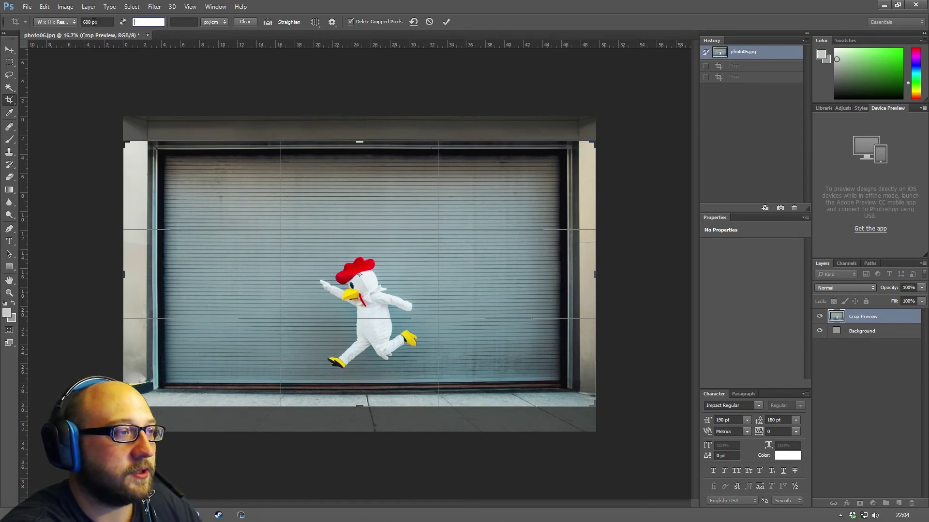
type("600px")
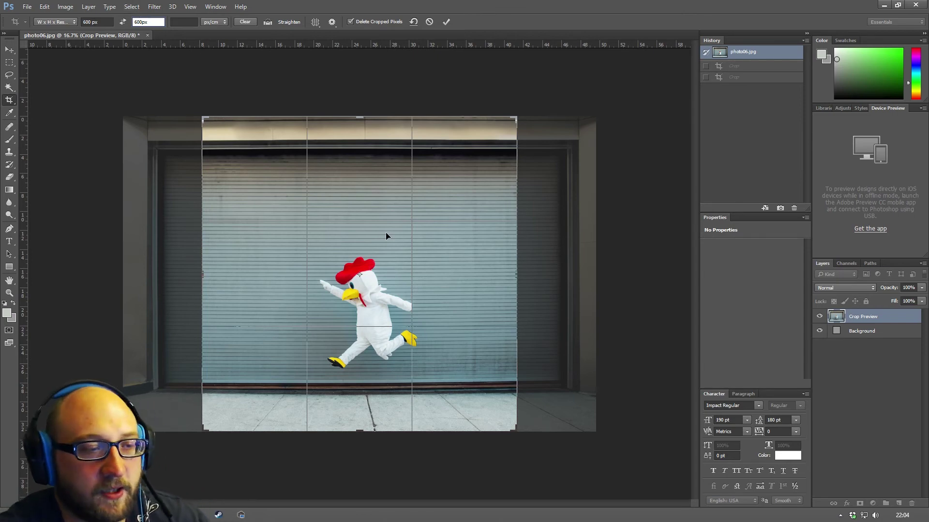
left_click(446, 21)
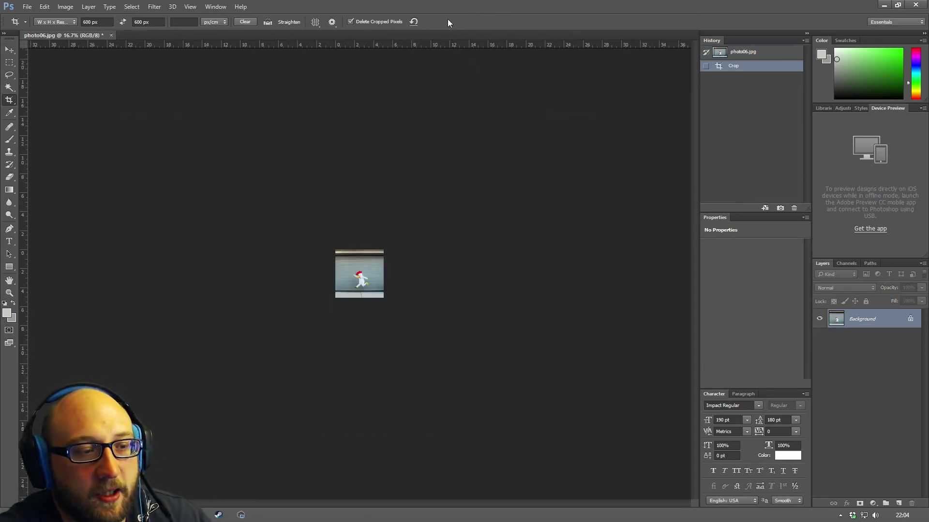
Step: Check the square crop at 100% zoom, then undo the crop
left_click(9, 293)
right_click(364, 265)
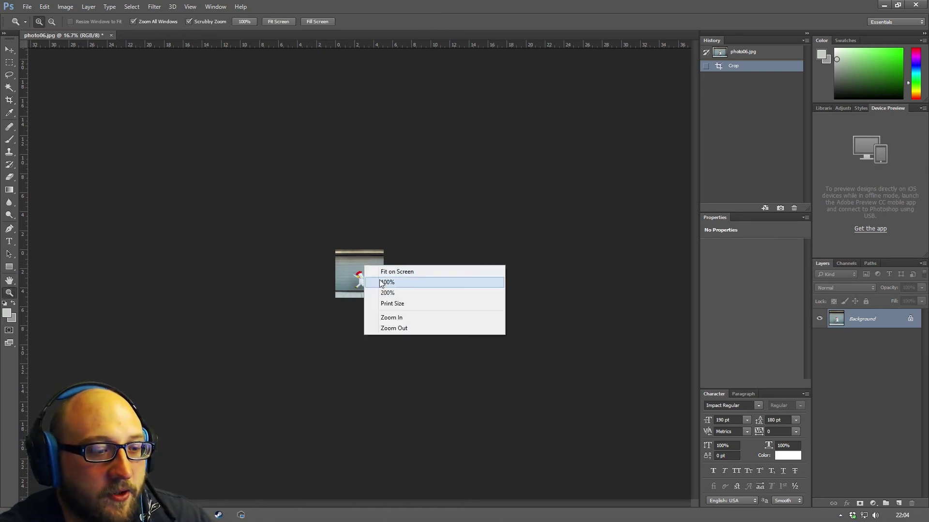
left_click(386, 282)
key("ctrl+z")
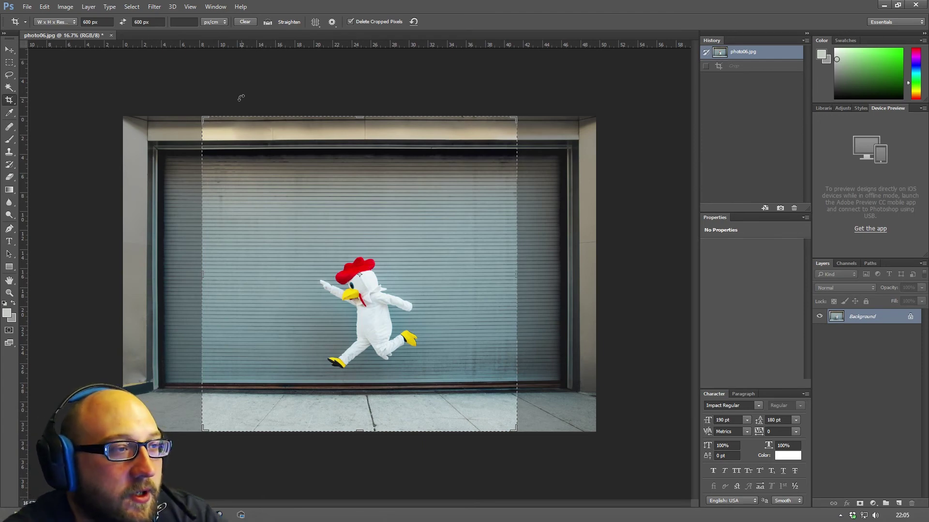
Step: Clear the crop width and height values and set the resolution unit to px/in
left_click(243, 22)
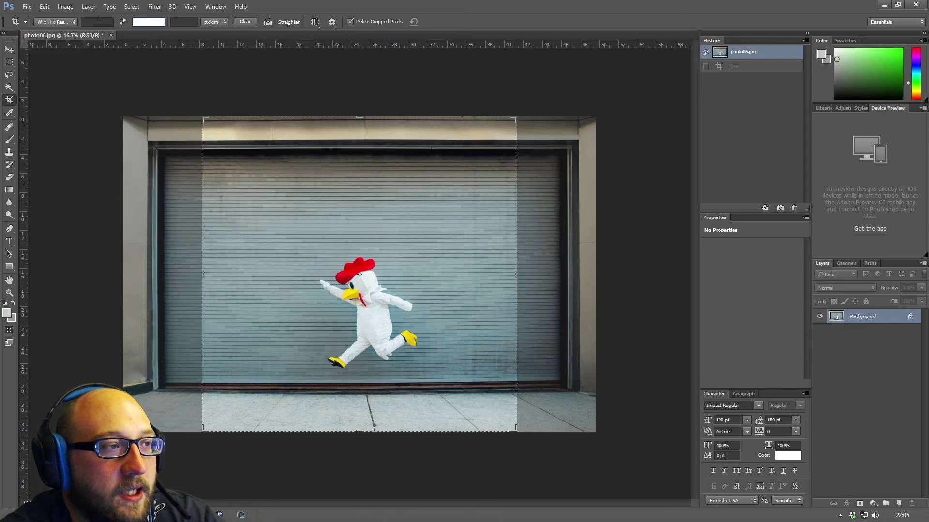
left_click(181, 21)
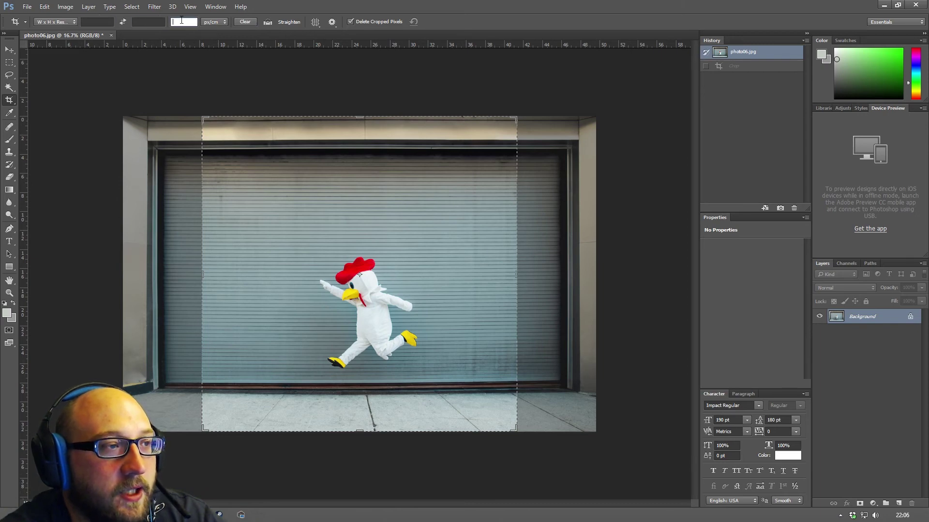
left_click(214, 23)
left_click(210, 30)
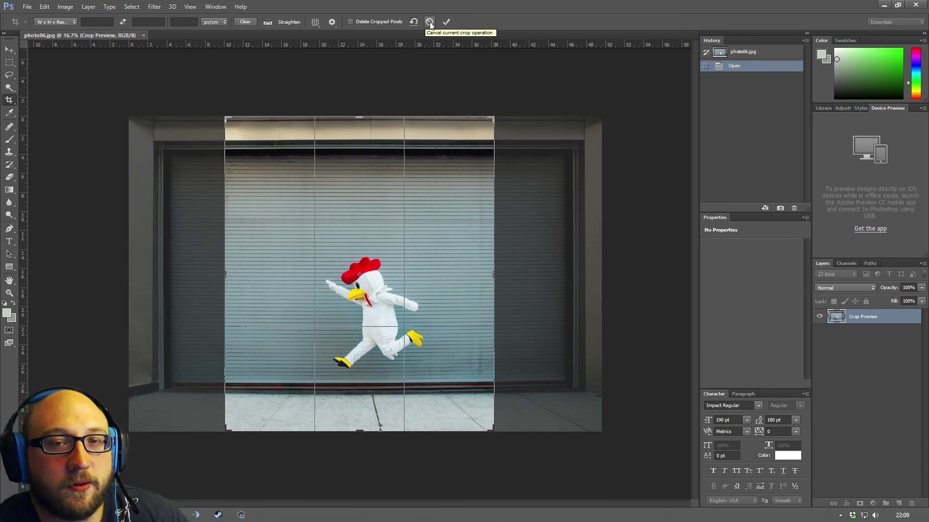
Step: Cancel the crop, narrow both sides and rotate about 23°, then reset the crop box
left_click(430, 22)
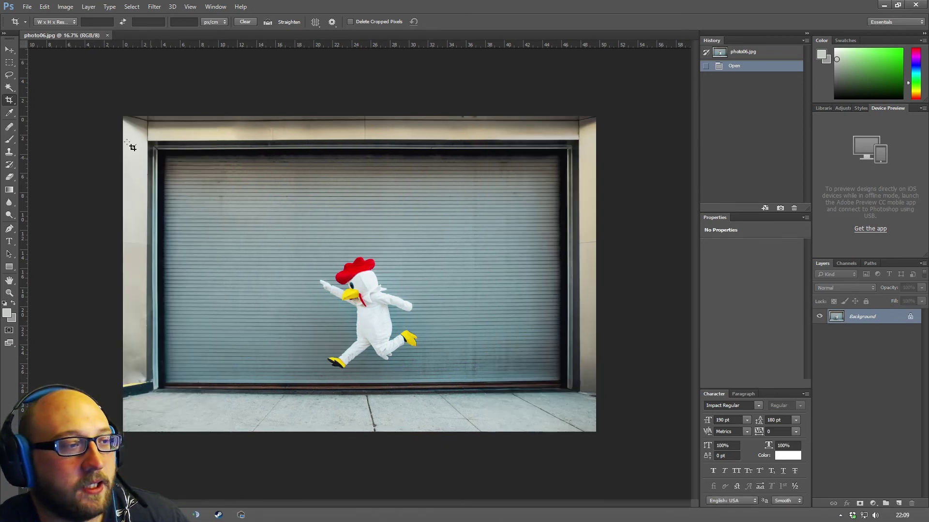
left_click_drag(124, 274, 189, 274)
left_click_drag(533, 241, 492, 241)
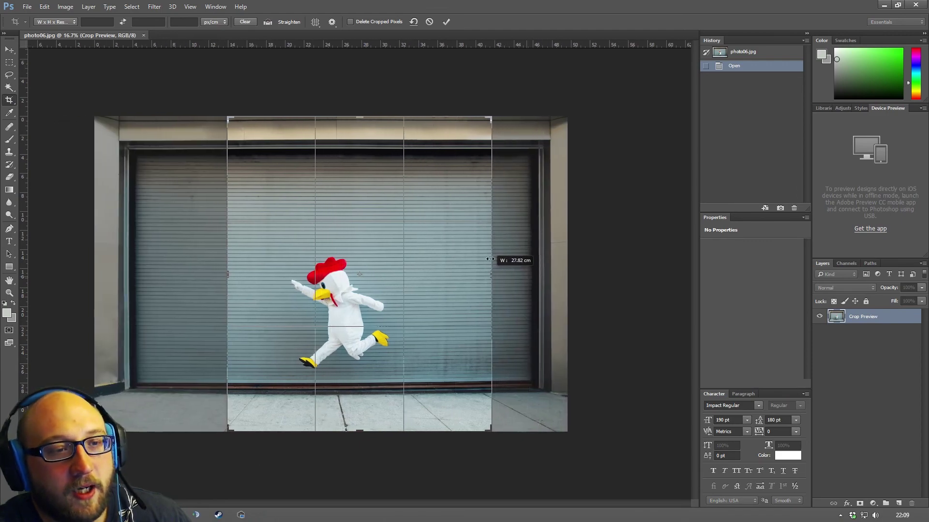
left_click_drag(502, 117, 544, 184)
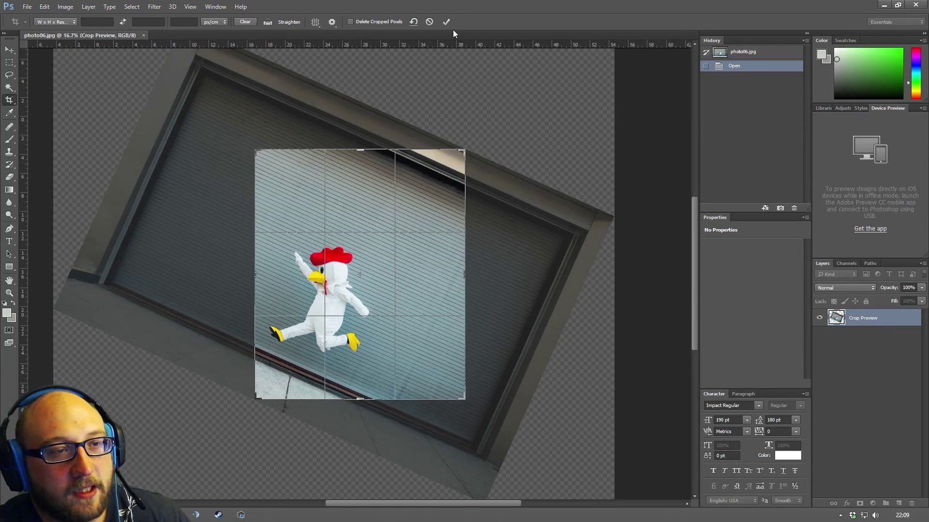
left_click(413, 22)
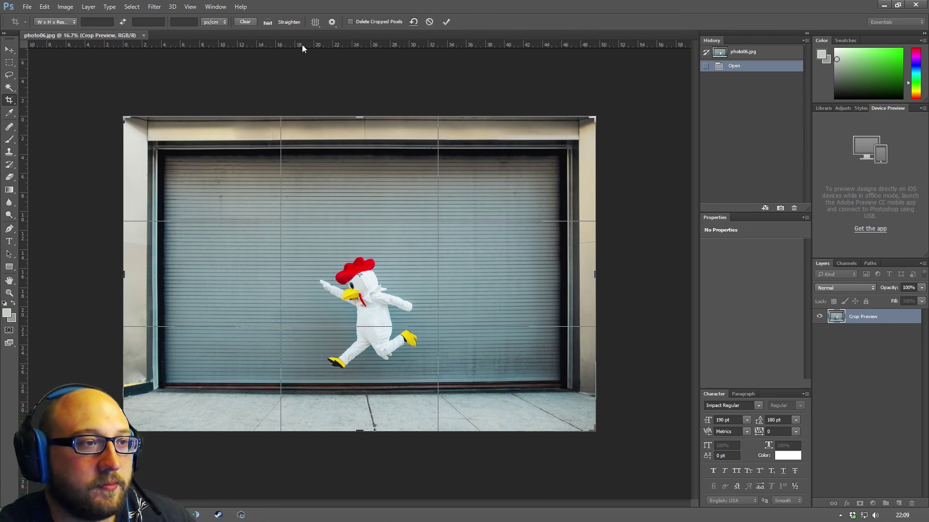
Step: Preview the Triangle and Golden Spiral crop overlays, then return to Rule of Thirds
left_click(314, 24)
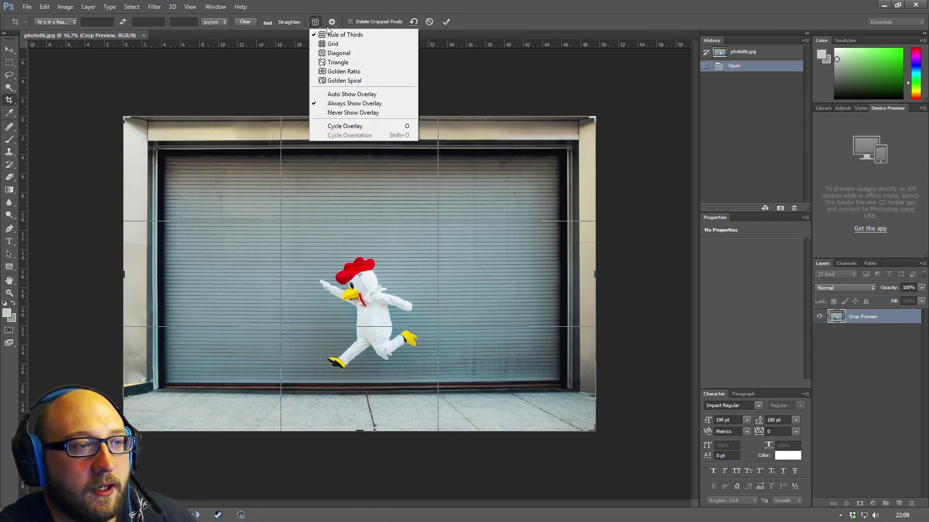
left_click(332, 63)
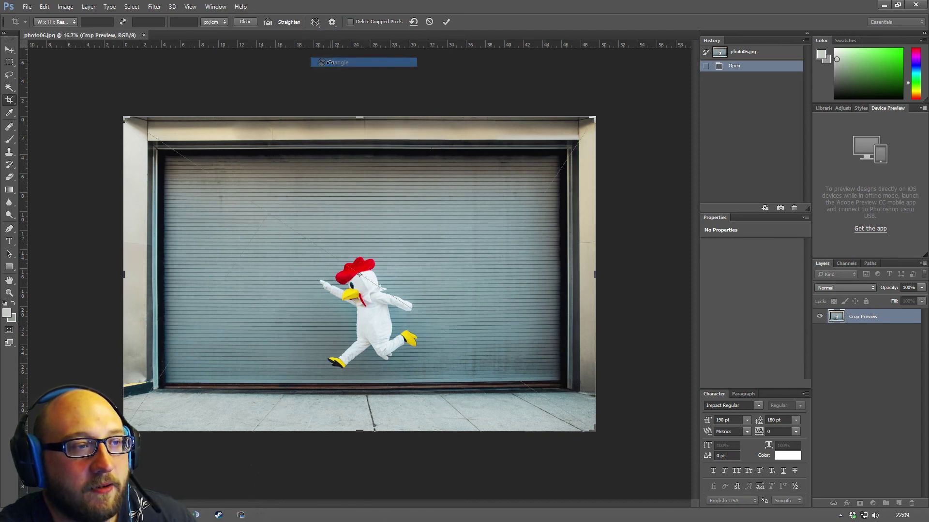
left_click(315, 22)
left_click(339, 81)
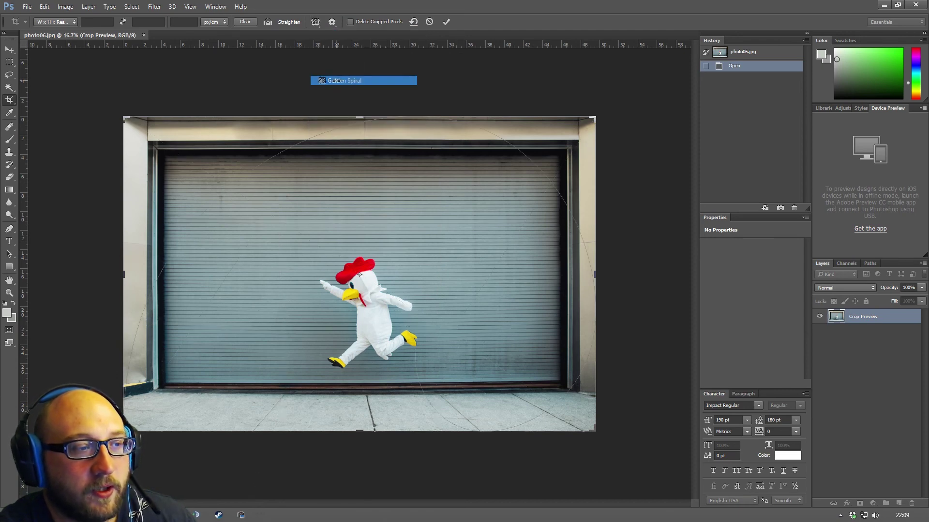
left_click(315, 22)
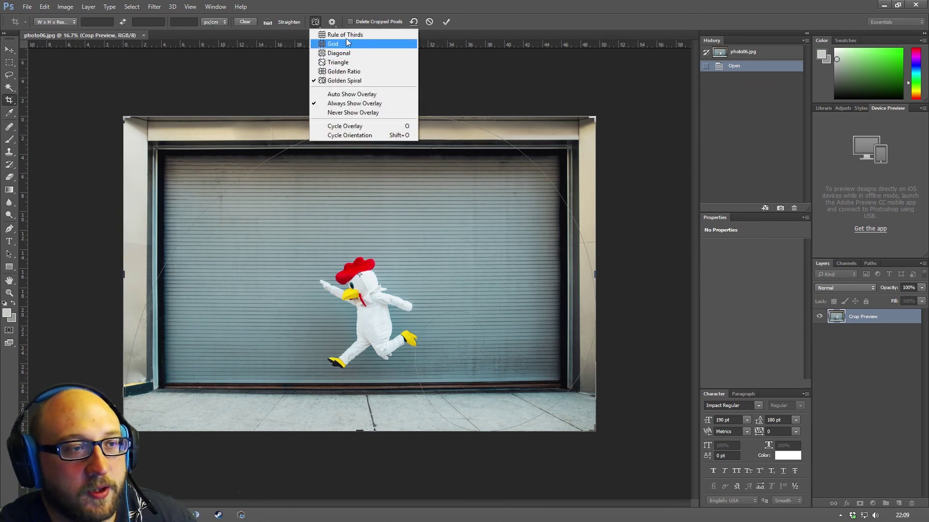
left_click(346, 35)
Step: Cycle through the crop overlays with O, then settle on Rule of Thirds
left_click(315, 23)
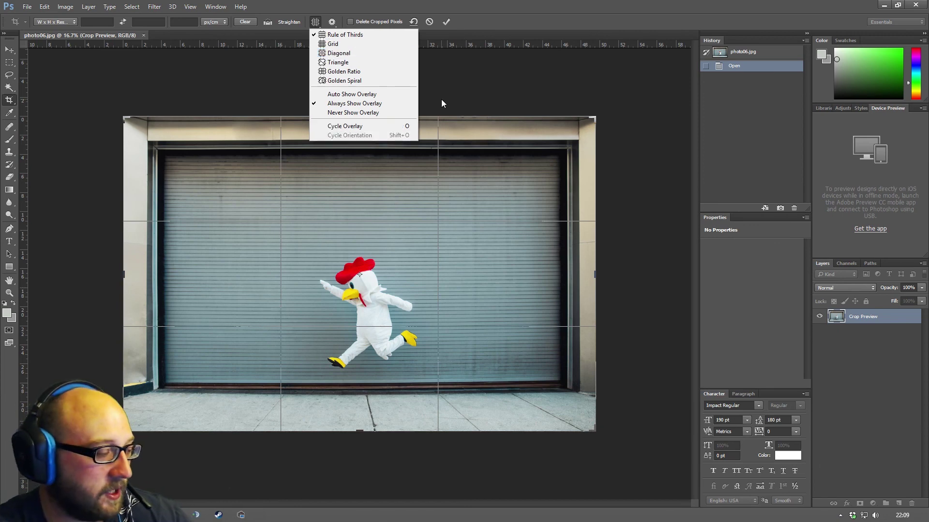
left_click(441, 104)
key("o")
key("o")
key("o")
key("o")
key("o")
key("o")
key("o")
key("o")
key("o")
key("o")
key("o")
key("o")
key("o")
key("o")
key("o")
key("o")
key("o")
key("o")
key("o")
key("o")
key("o")
key("o")
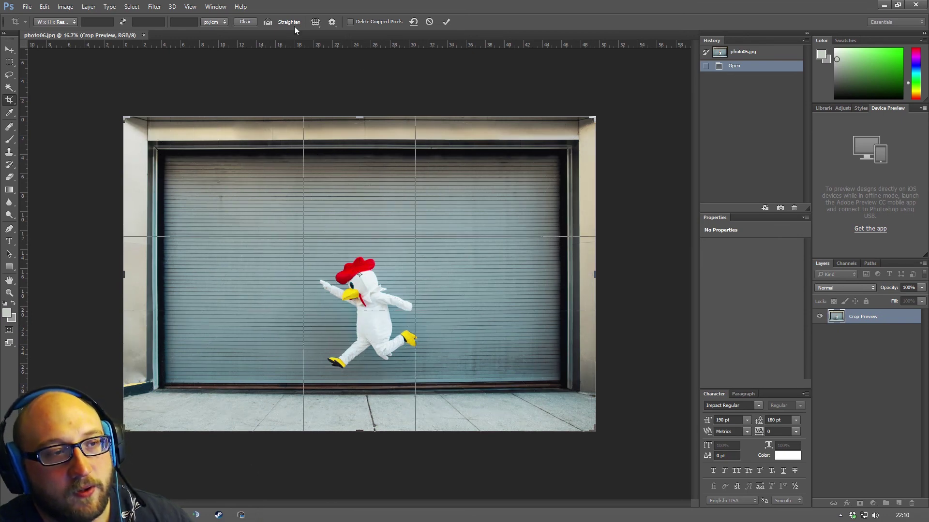
left_click(315, 23)
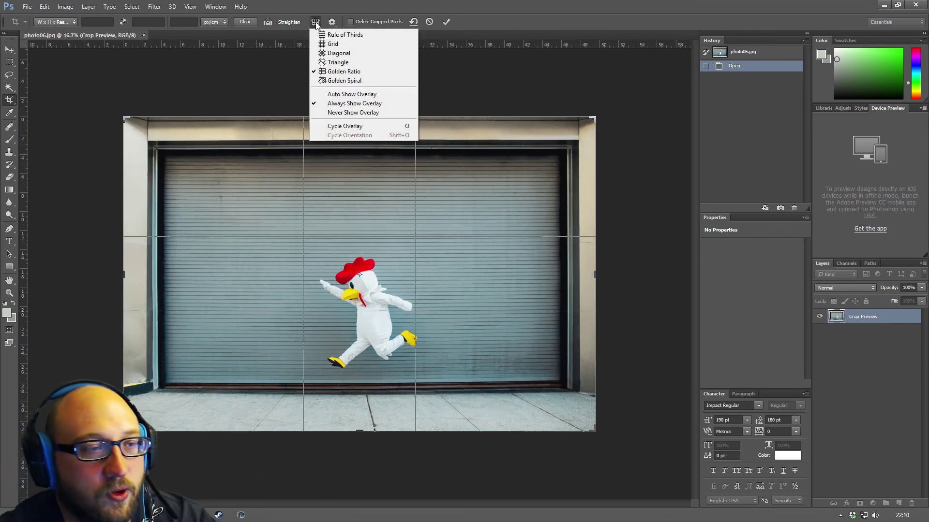
left_click(338, 35)
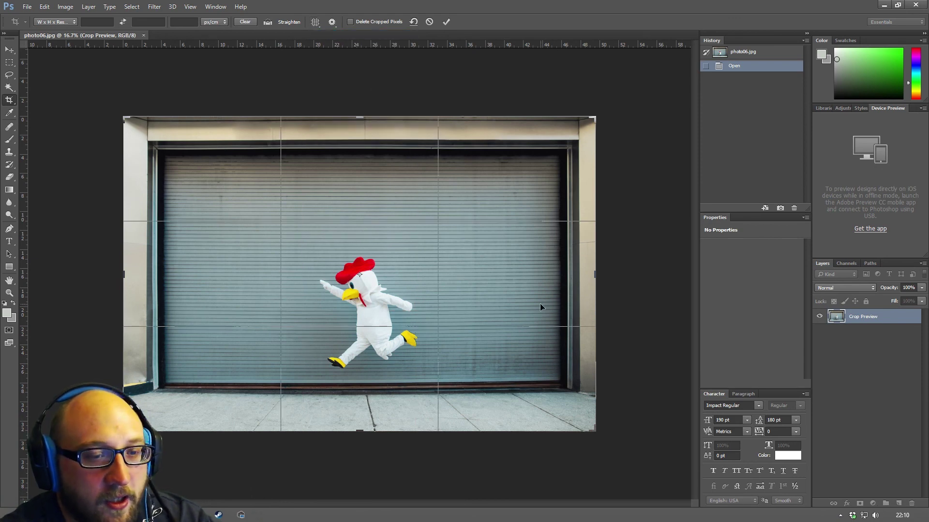
Step: Narrow the crop box's left and right edges and lower its top edge around the chicken
left_click_drag(598, 270, 567, 271)
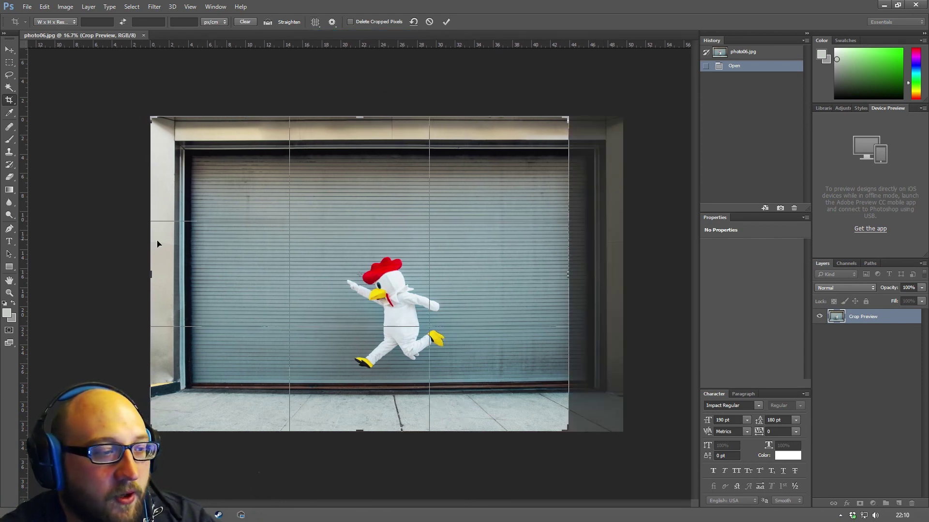
left_click_drag(154, 276, 255, 281)
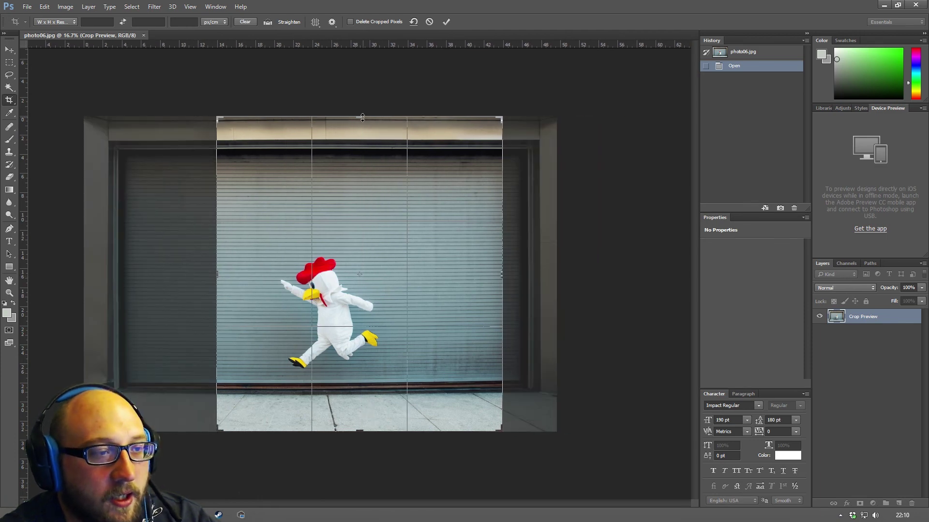
left_click_drag(362, 118, 358, 145)
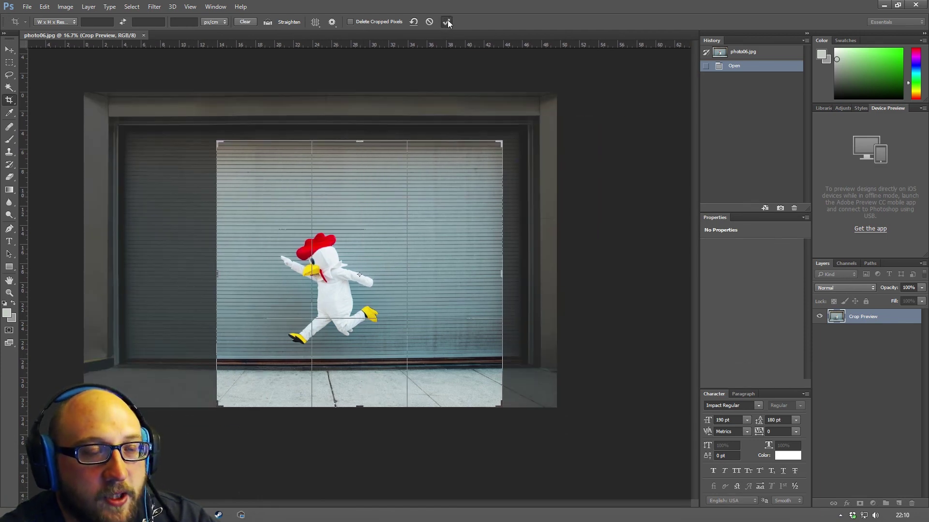